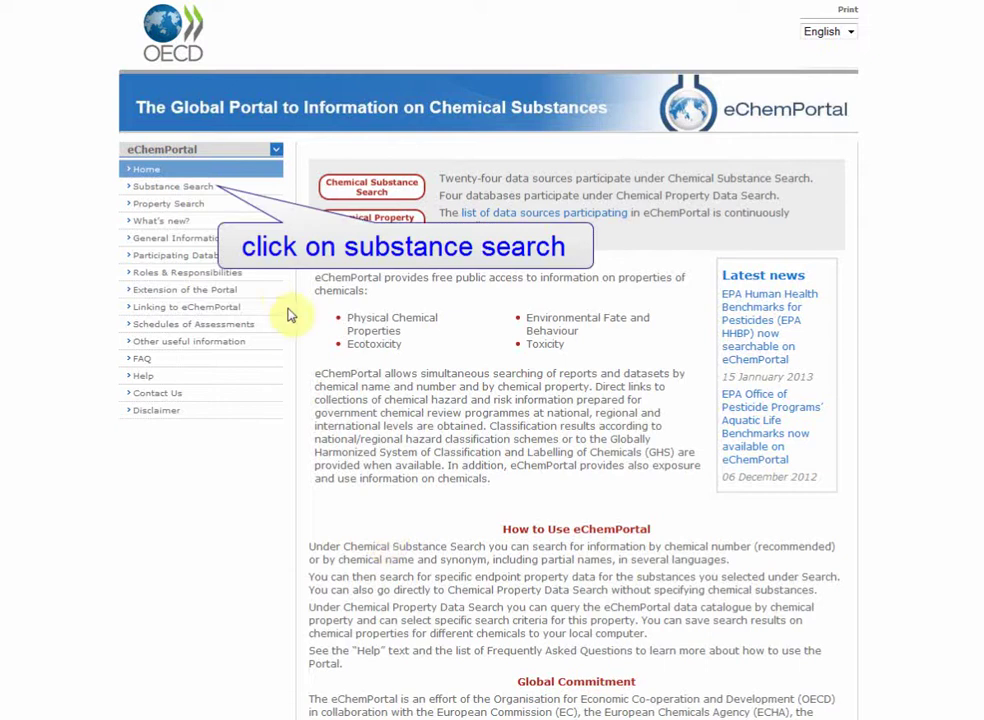
Step: Run a Substance Search for number 95-50-1 across all participating databases
{"action": "left_click", "coordinate": [193, 190]}
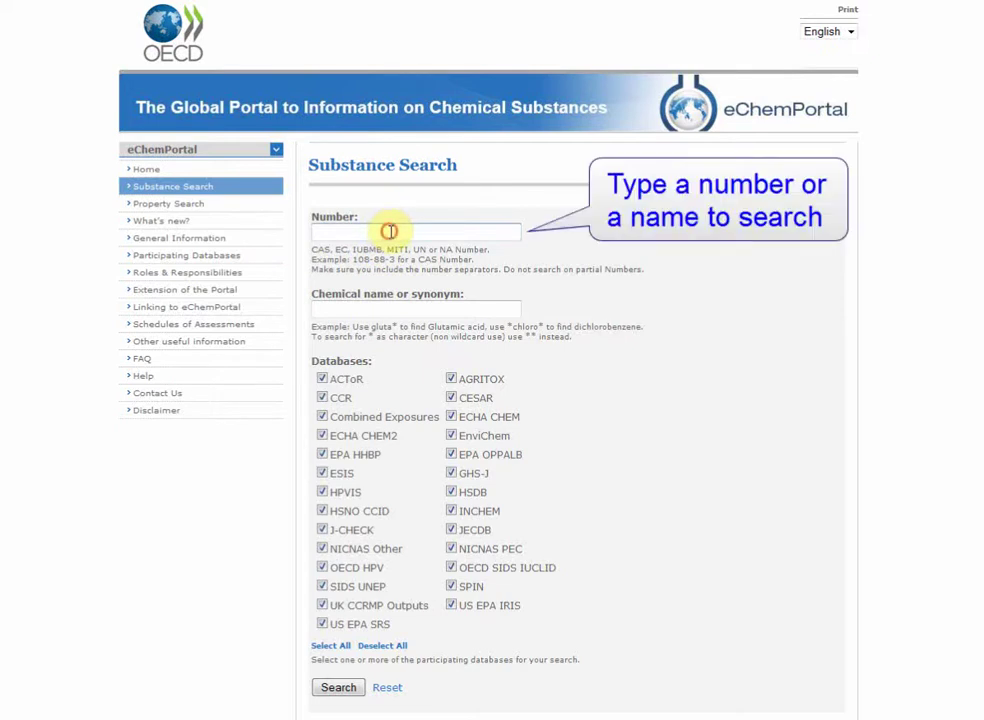
{"action": "left_click", "coordinate": [391, 229]}
{"action": "type", "text": "9"}
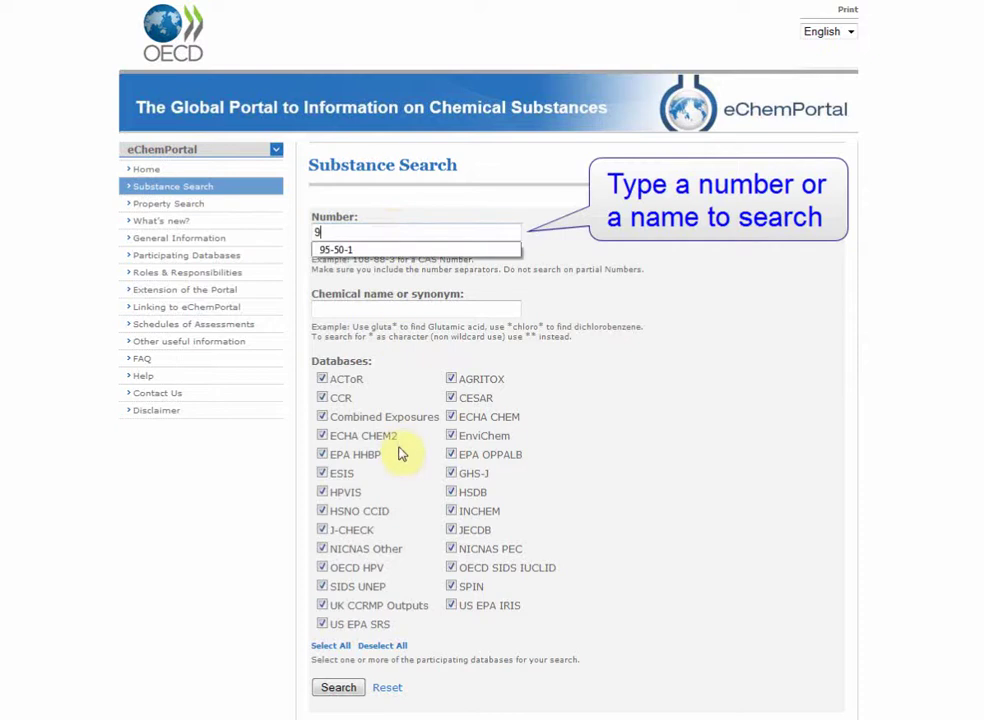
{"action": "type", "text": "5-50-1"}
{"action": "left_click", "coordinate": [338, 695]}
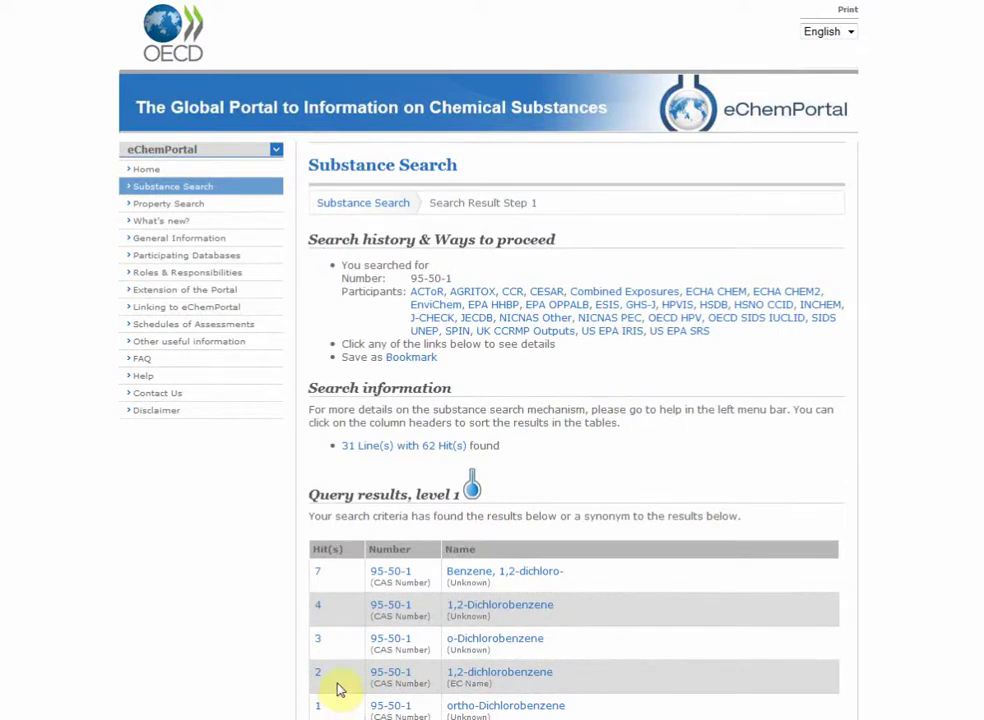
Step: Show the detailed list of all 62 hits for 95-50-1
{"action": "left_click", "coordinate": [430, 447]}
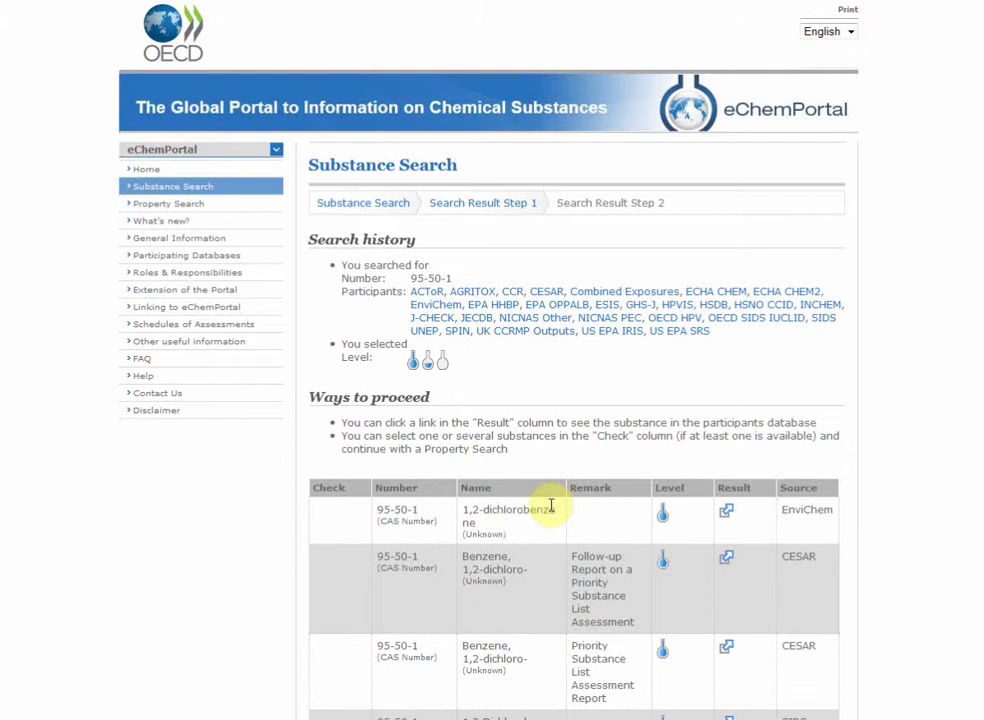
{"action": "scroll", "coordinate": [551, 505], "scroll_direction": "down", "scroll_amount": 5}
{"action": "scroll", "coordinate": [555, 510], "scroll_direction": "down", "scroll_amount": 3}
{"action": "scroll", "coordinate": [551, 510], "scroll_direction": "down", "scroll_amount": 2}
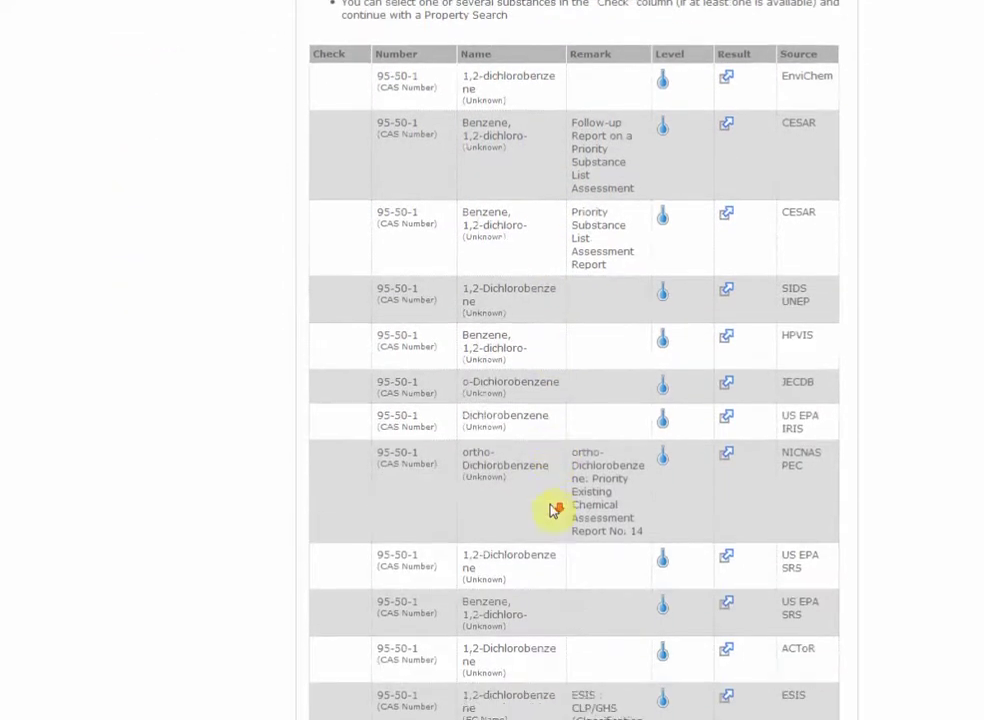
{"action": "scroll", "coordinate": [553, 512], "scroll_direction": "down", "scroll_amount": 3}
{"action": "scroll", "coordinate": [553, 512], "scroll_direction": "down", "scroll_amount": 1}
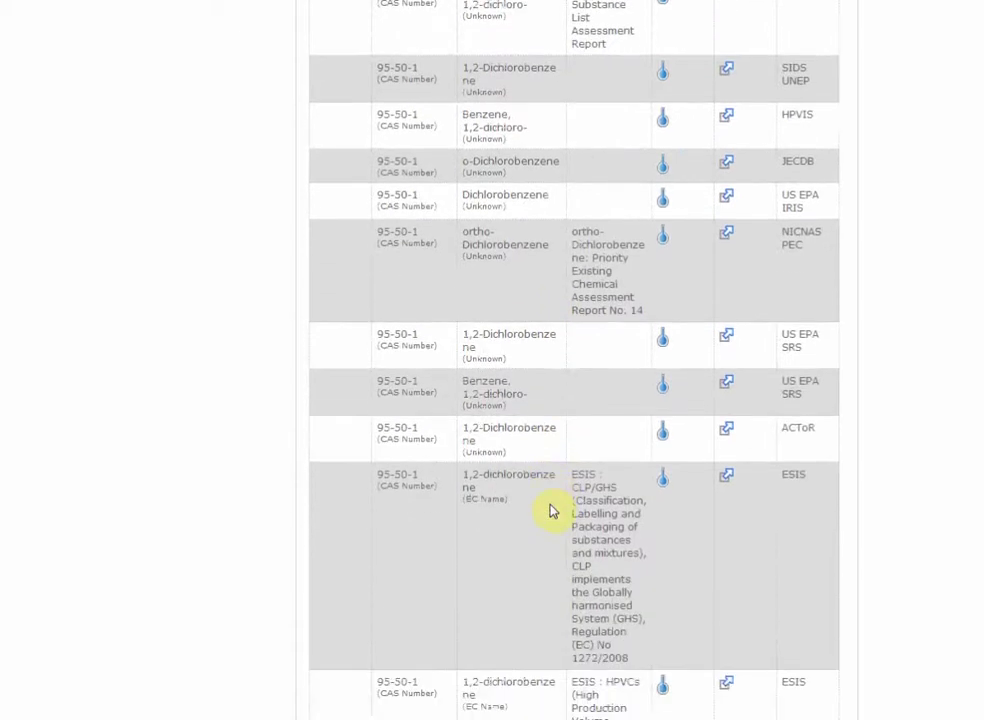
{"action": "scroll", "coordinate": [553, 512], "scroll_direction": "down", "scroll_amount": 7}
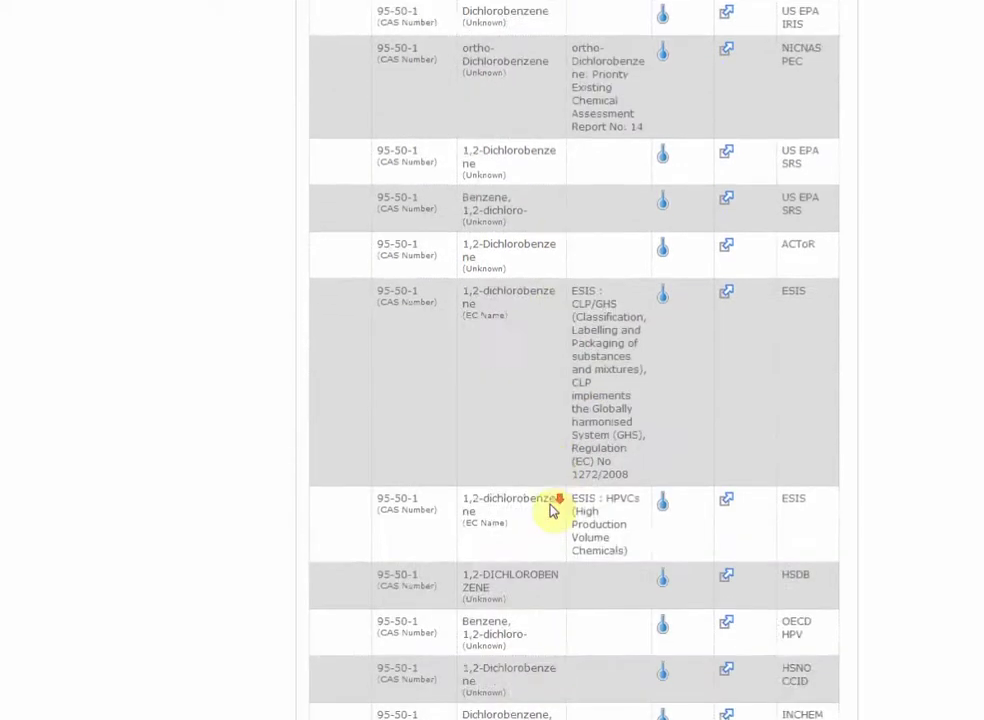
{"action": "scroll", "coordinate": [553, 512], "scroll_direction": "down", "scroll_amount": 4}
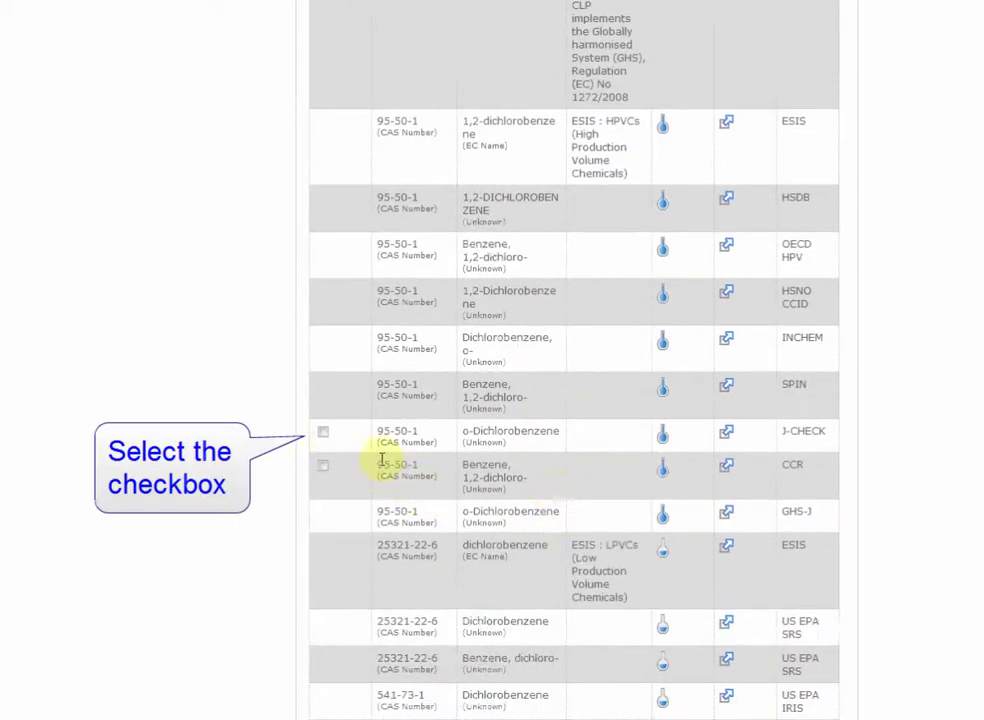
Step: Tick the J-CHECK o-Dichlorobenzene and CCR rows, then select all available results
{"action": "left_click", "coordinate": [323, 434]}
{"action": "left_click", "coordinate": [321, 466]}
{"action": "scroll", "coordinate": [380, 515], "scroll_direction": "down", "scroll_amount": 9}
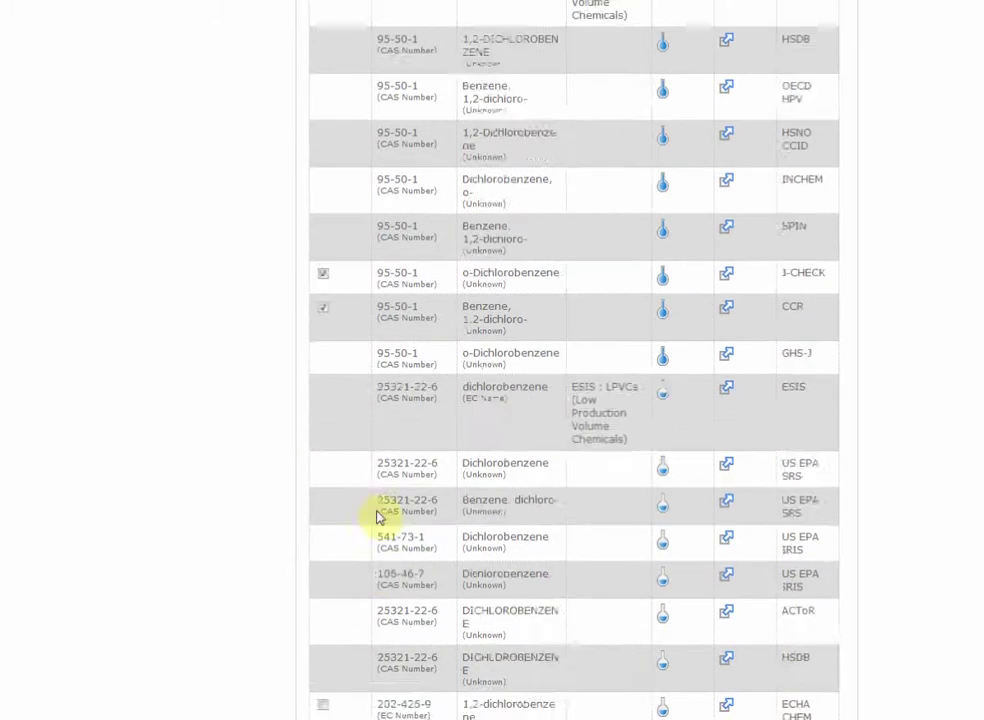
{"action": "scroll", "coordinate": [376, 516], "scroll_direction": "down", "scroll_amount": 18}
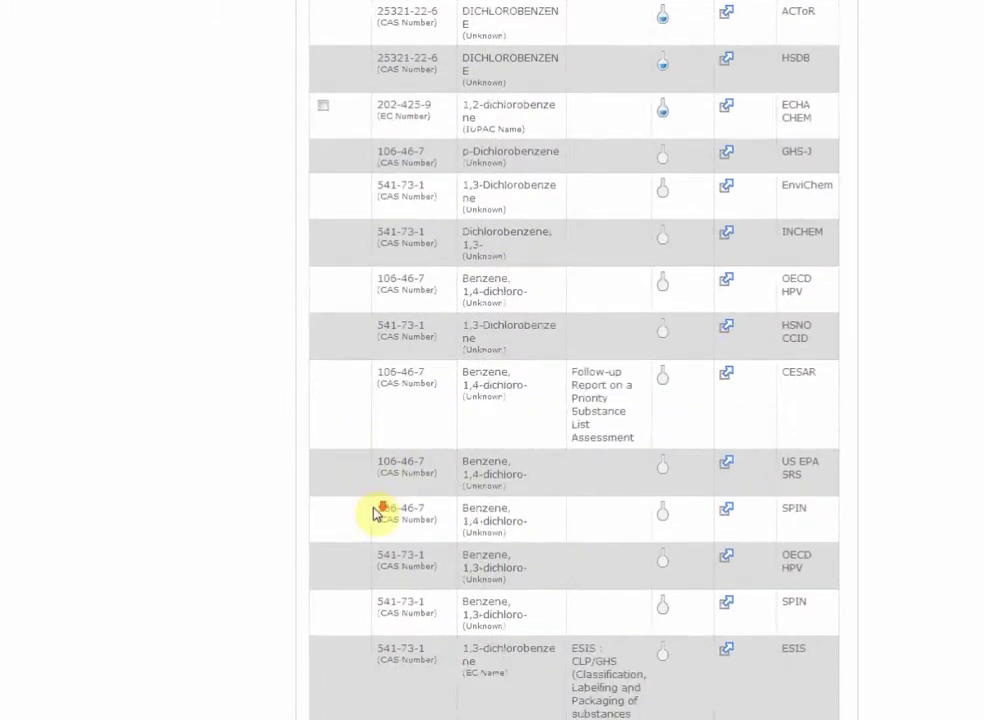
{"action": "left_click", "coordinate": [335, 660]}
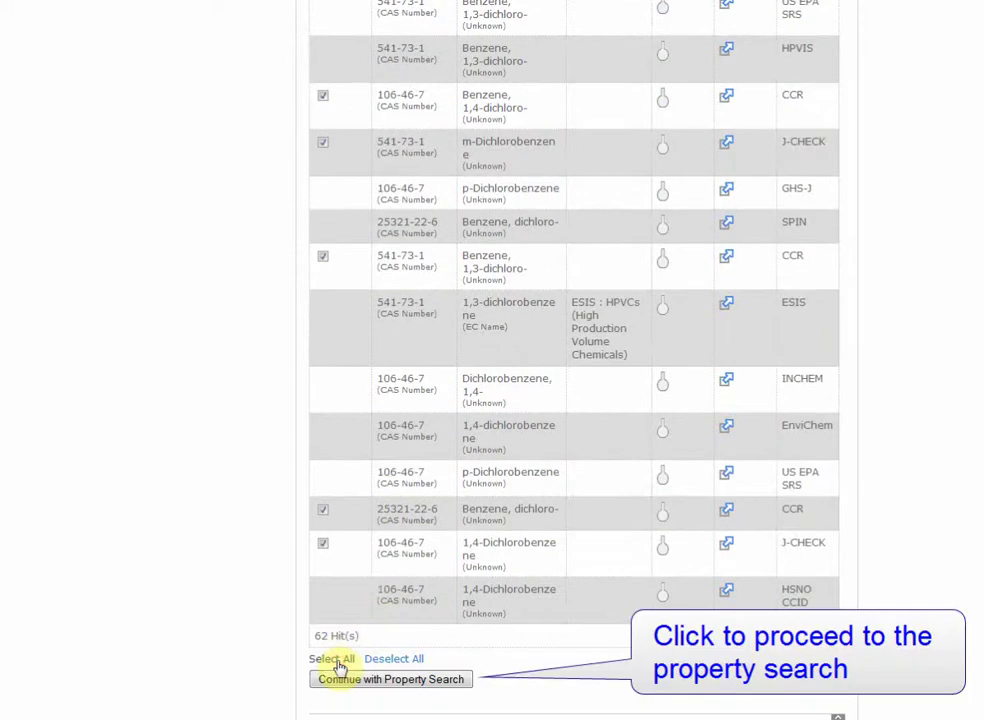
Step: Continue to Property Search with the ticked substances and open the Partition coefficient criteria
{"action": "left_click", "coordinate": [394, 680]}
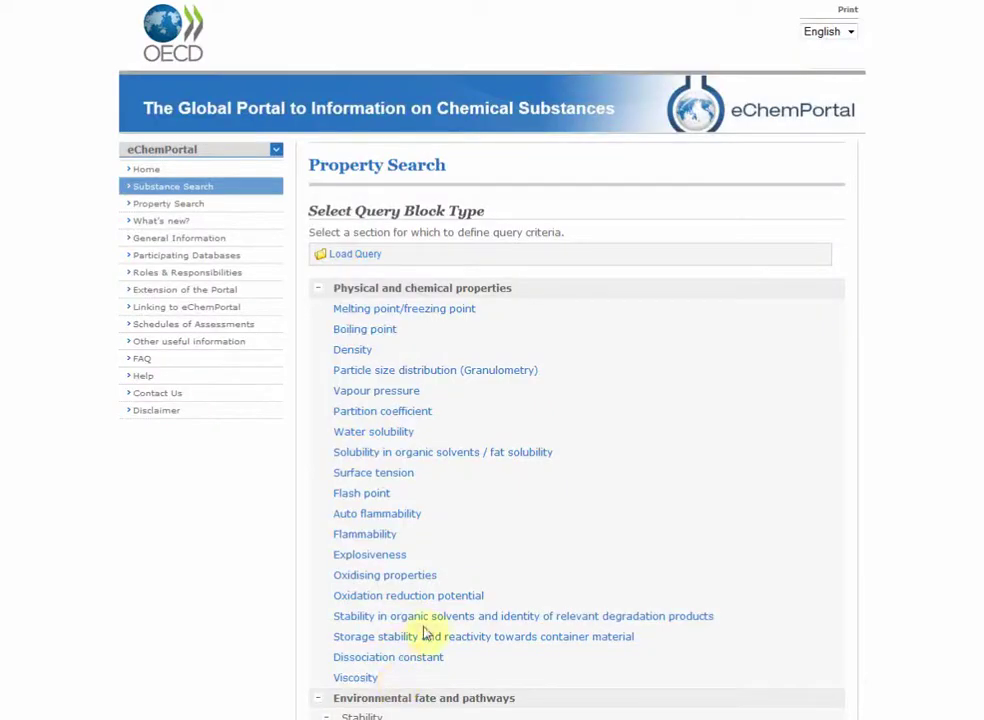
{"action": "left_click", "coordinate": [319, 290]}
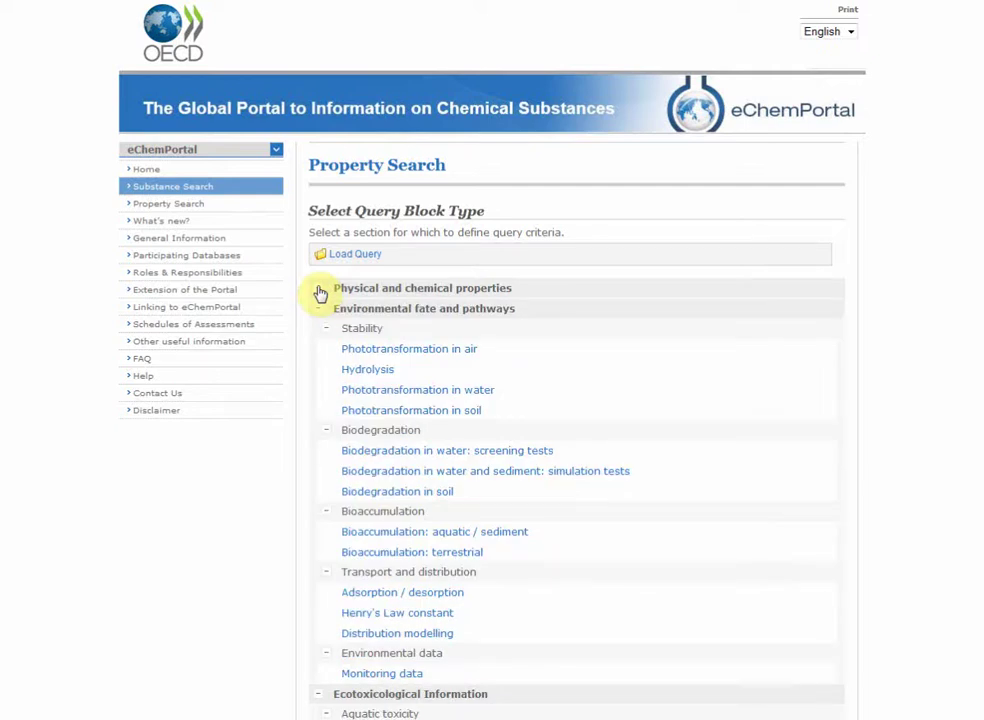
{"action": "left_click", "coordinate": [319, 313]}
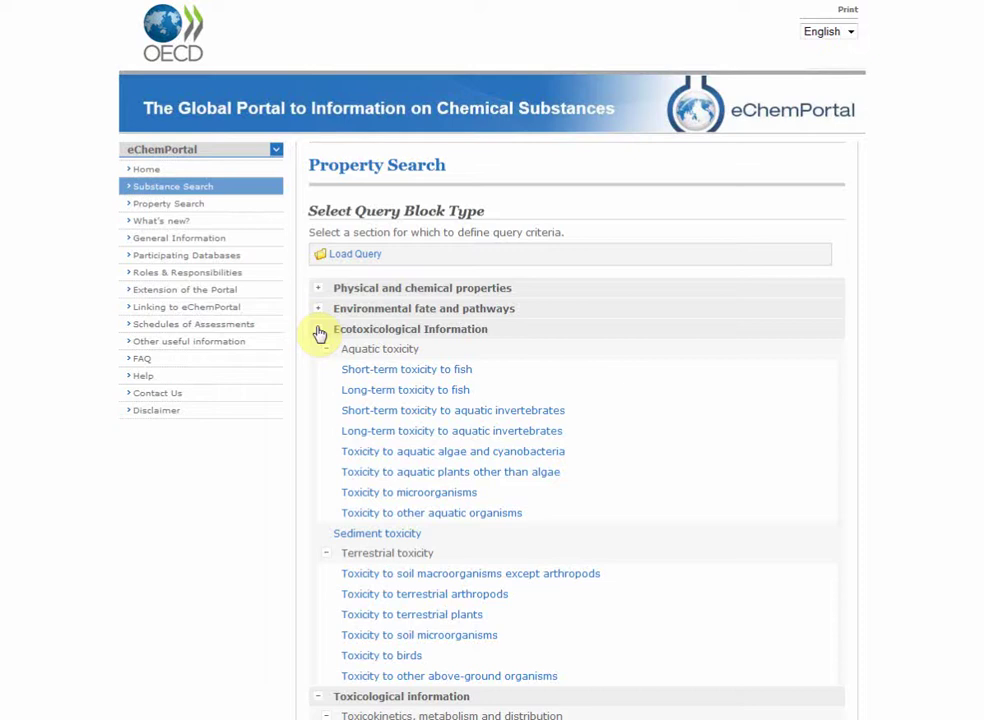
{"action": "left_click", "coordinate": [319, 332]}
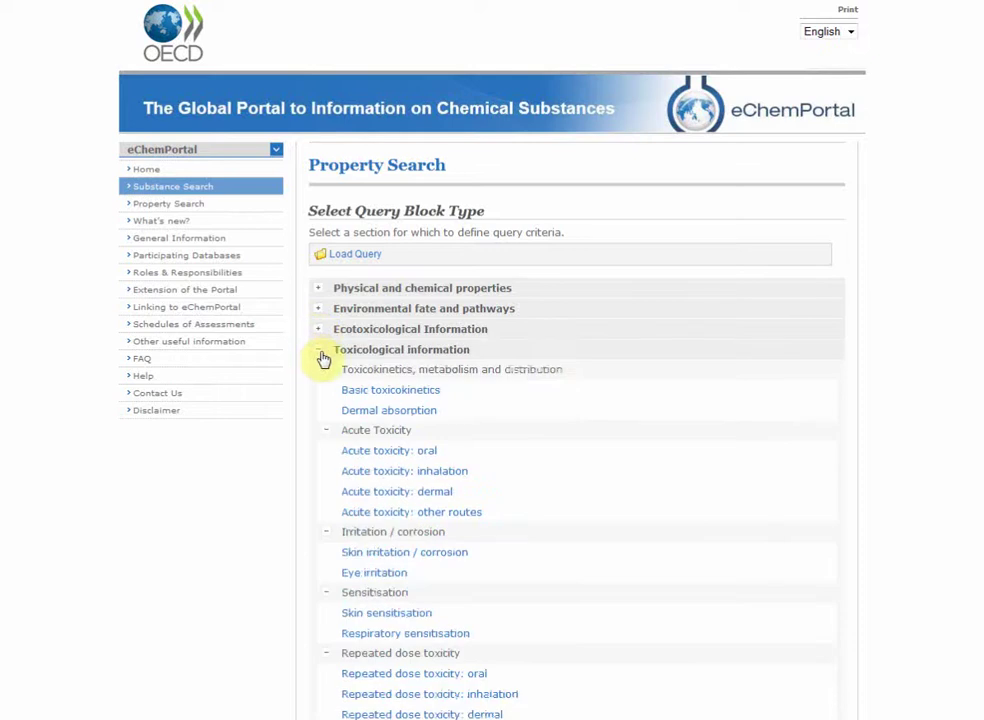
{"action": "left_click", "coordinate": [320, 352]}
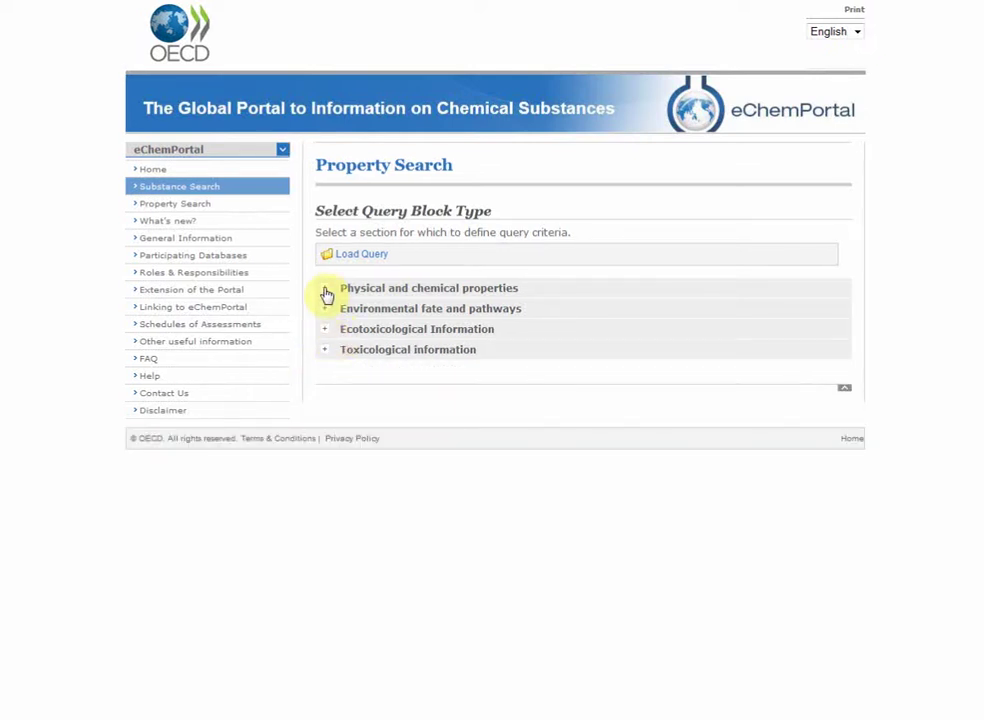
{"action": "left_click", "coordinate": [325, 292]}
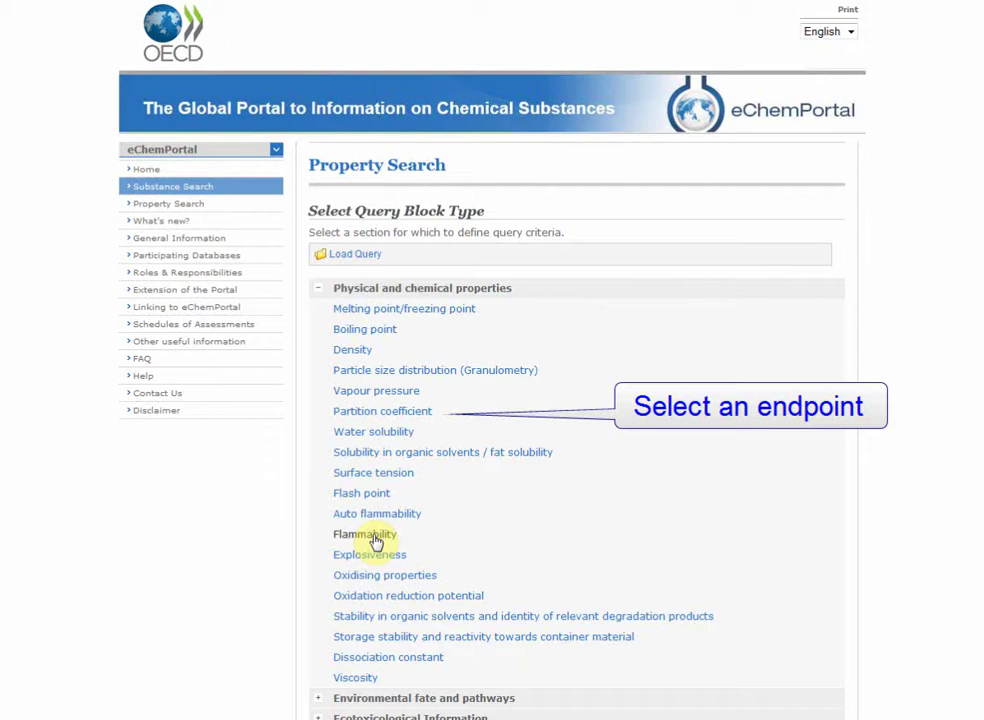
{"action": "left_click", "coordinate": [384, 412]}
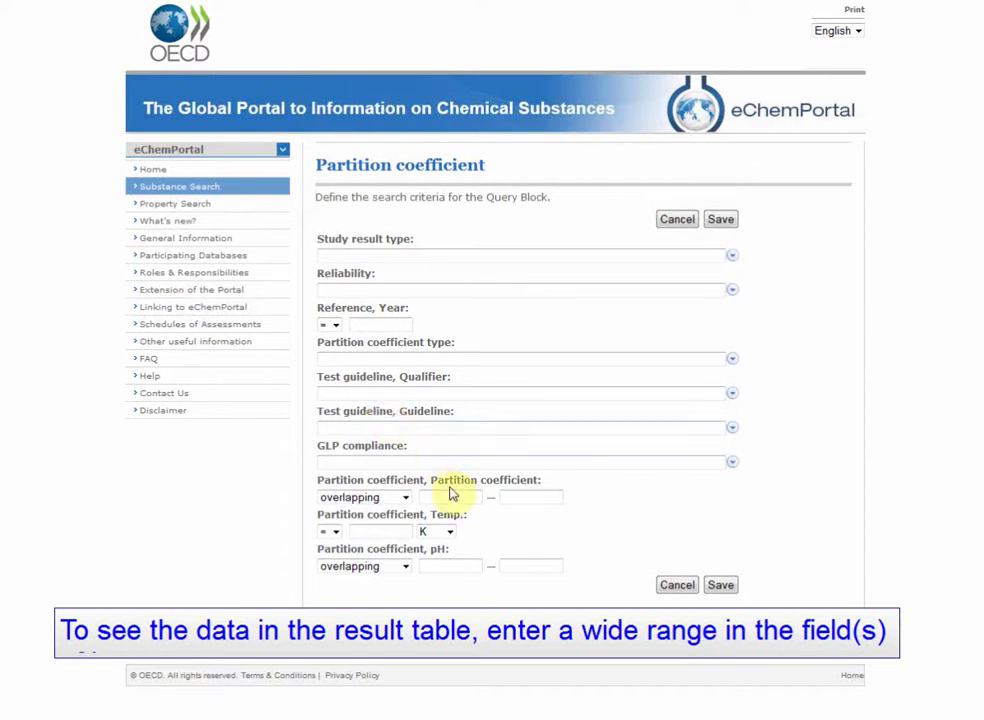
Step: Save a Partition coefficient range of -3 to 10 and execute the query
{"action": "type", "text": "-3"}
{"action": "left_click", "coordinate": [524, 497]}
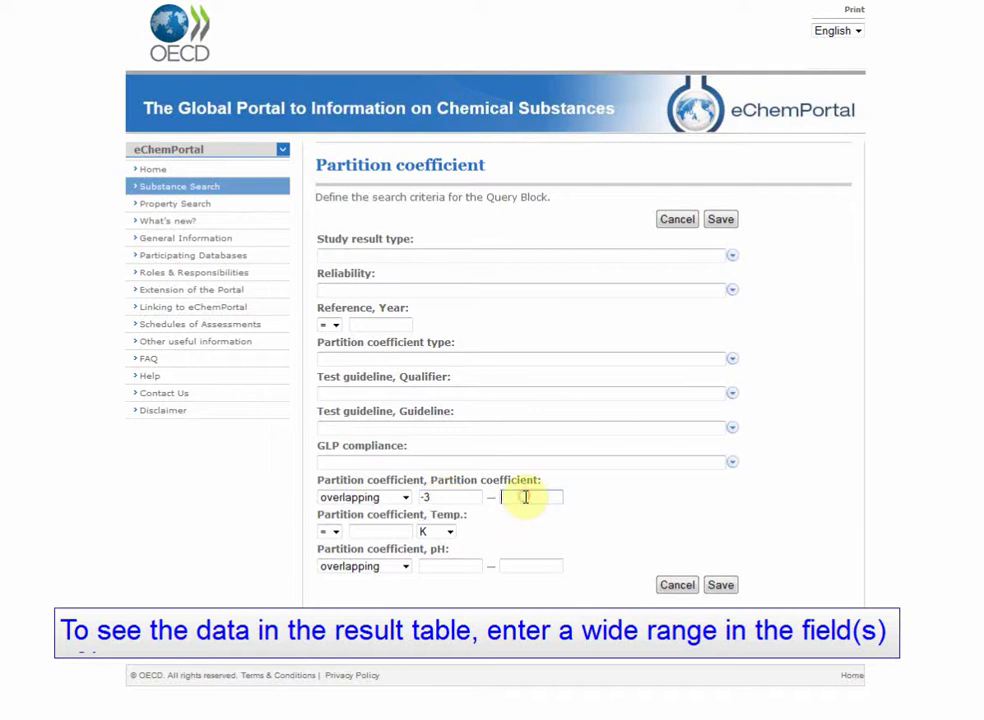
{"action": "type", "text": "10"}
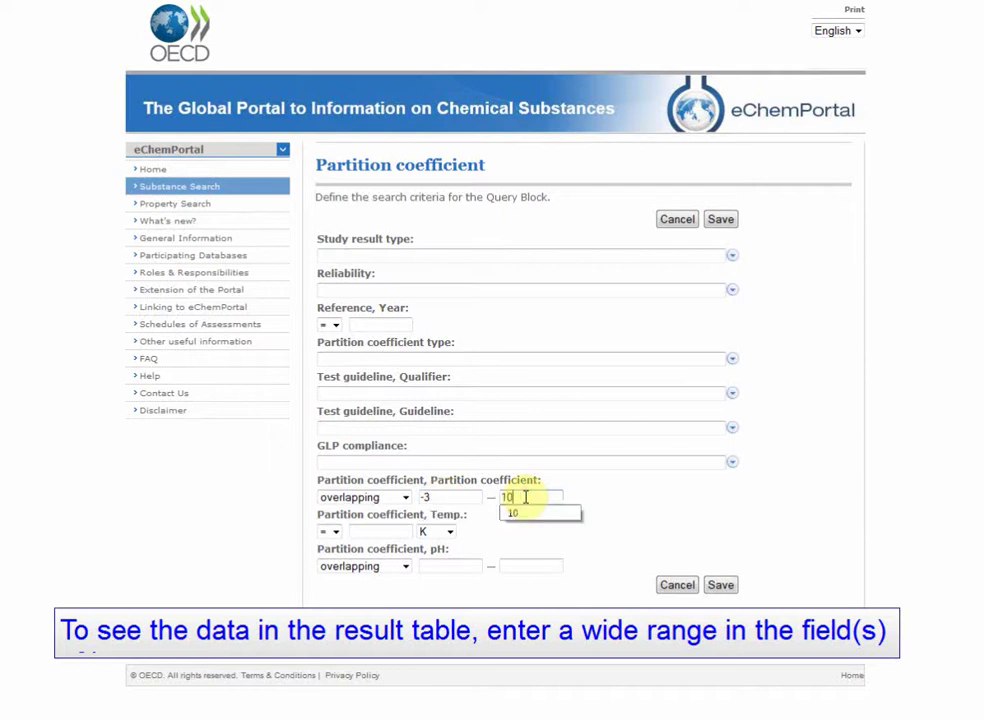
{"action": "left_click", "coordinate": [720, 585]}
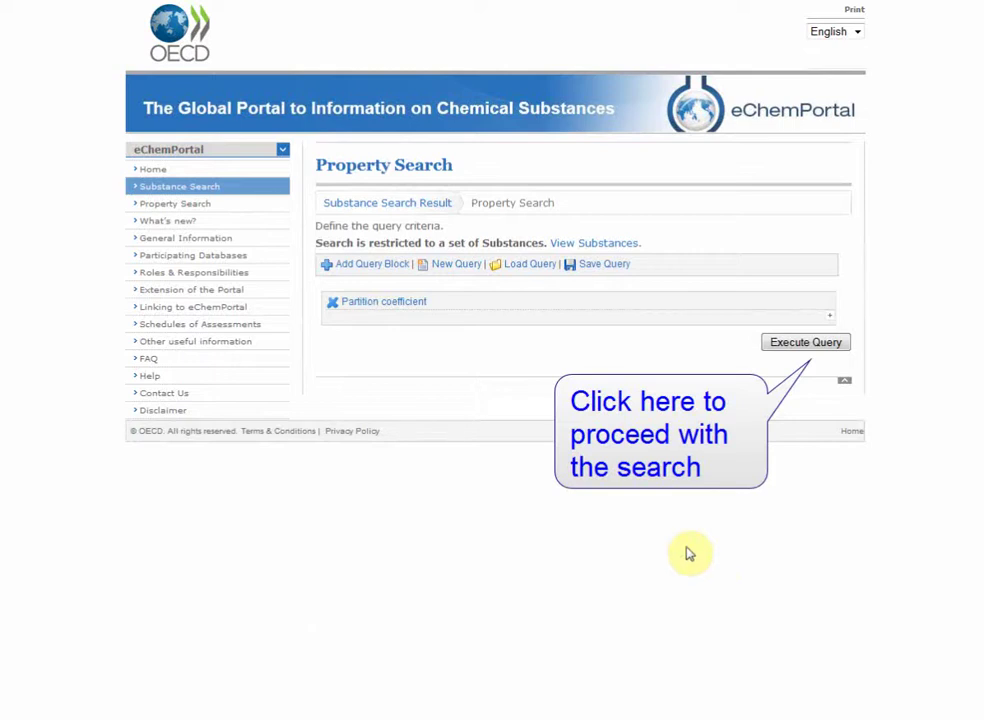
{"action": "left_click", "coordinate": [815, 344]}
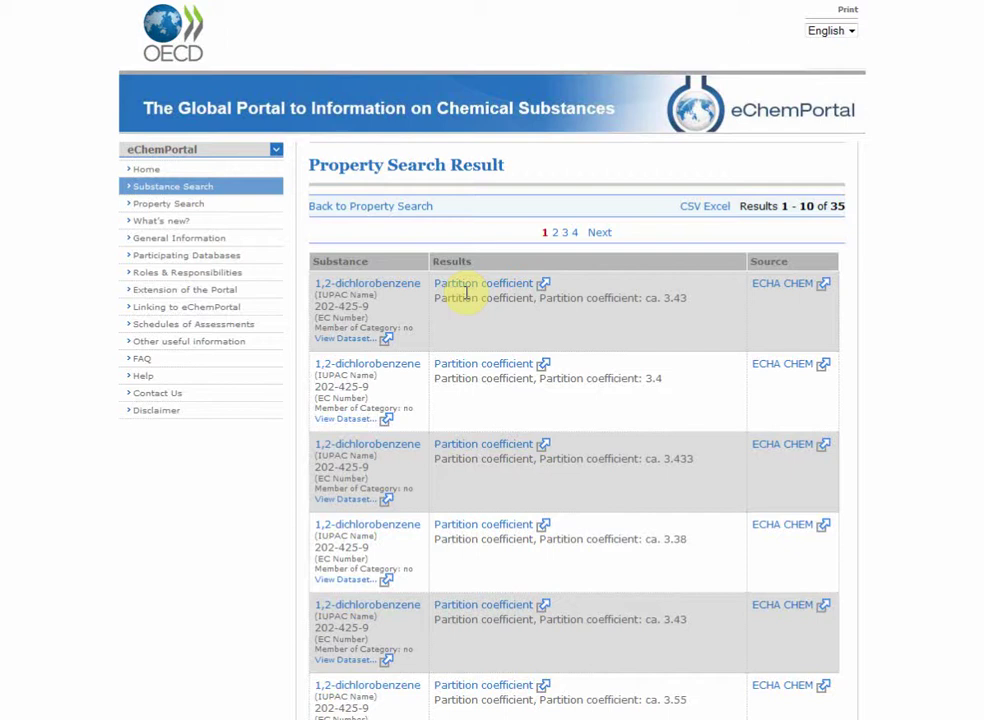
Step: Open the first 1,2-dichlorobenzene result's dataset in a new tab
{"action": "left_click", "coordinate": [655, 297]}
{"action": "right_click", "coordinate": [360, 344]}
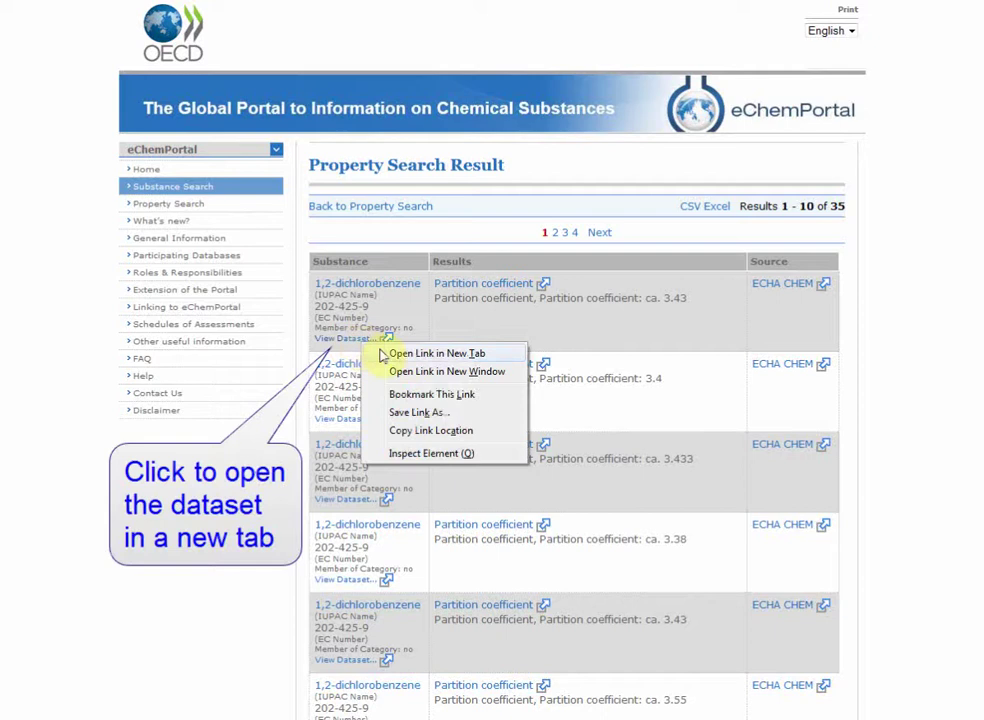
{"action": "left_click", "coordinate": [418, 356]}
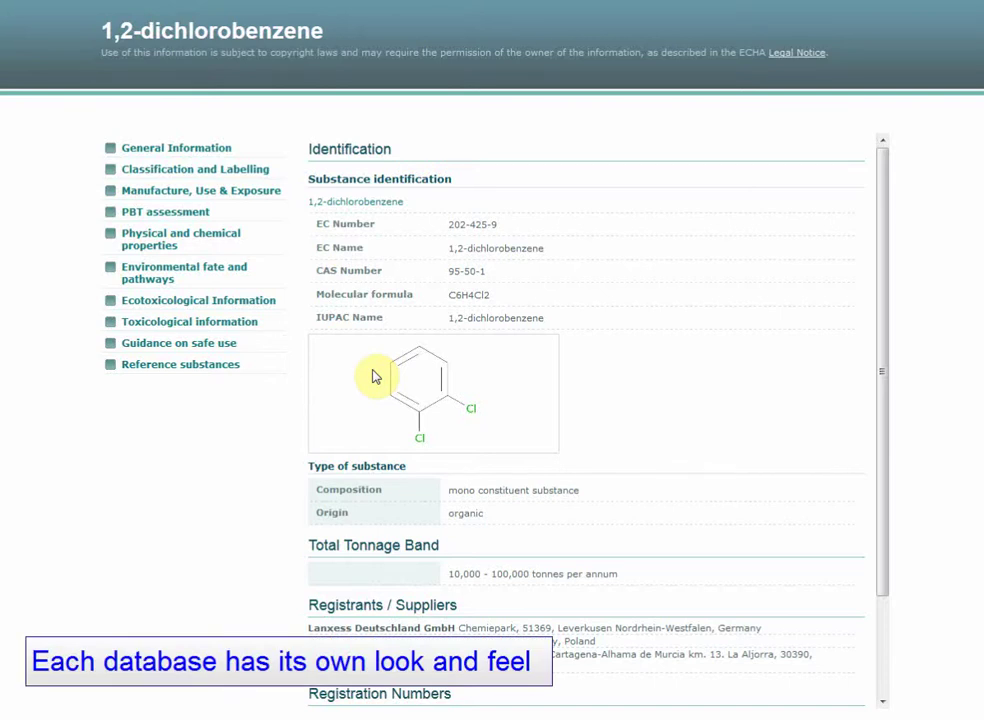
Step: View the Calc NS Partition coefficient.002 record under Physical and chemical properties
{"action": "left_click", "coordinate": [160, 237]}
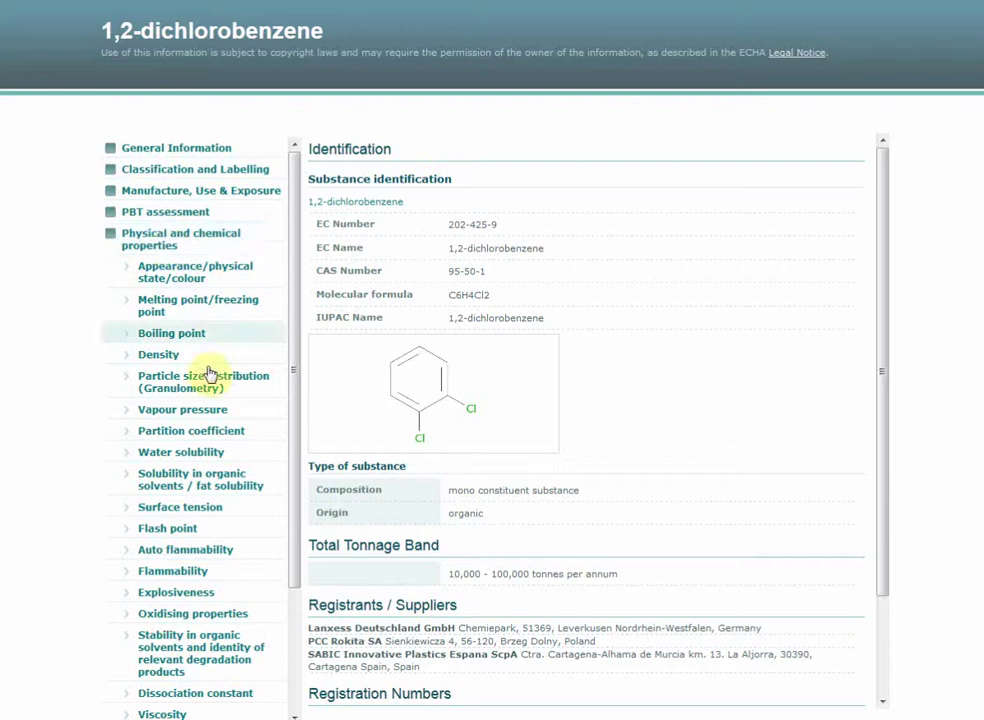
{"action": "left_click", "coordinate": [193, 431]}
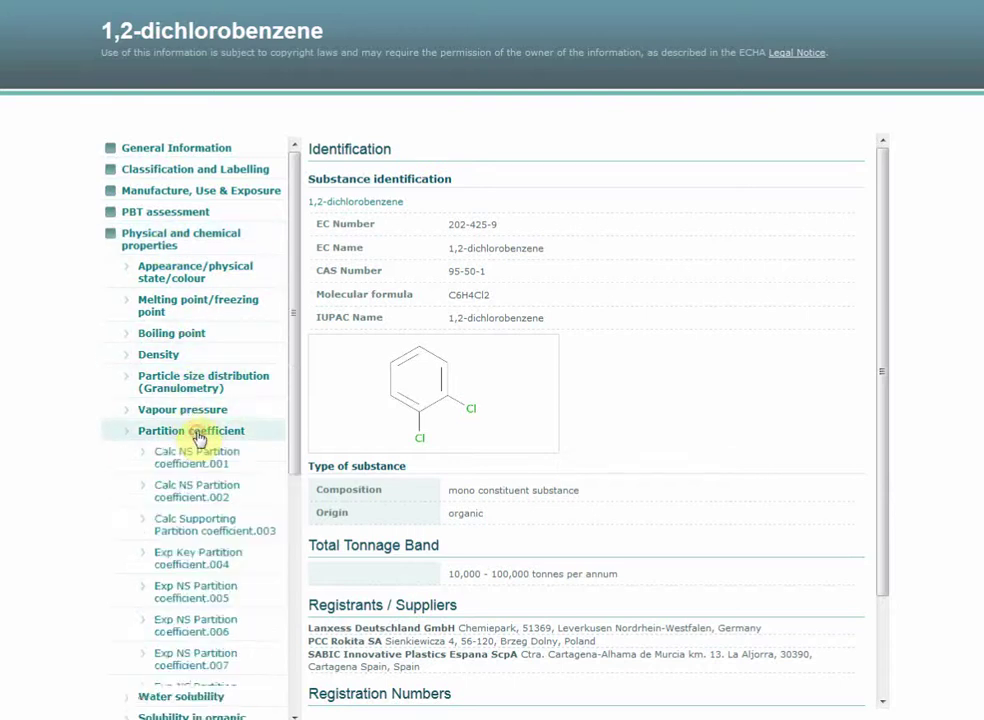
{"action": "left_click", "coordinate": [213, 495]}
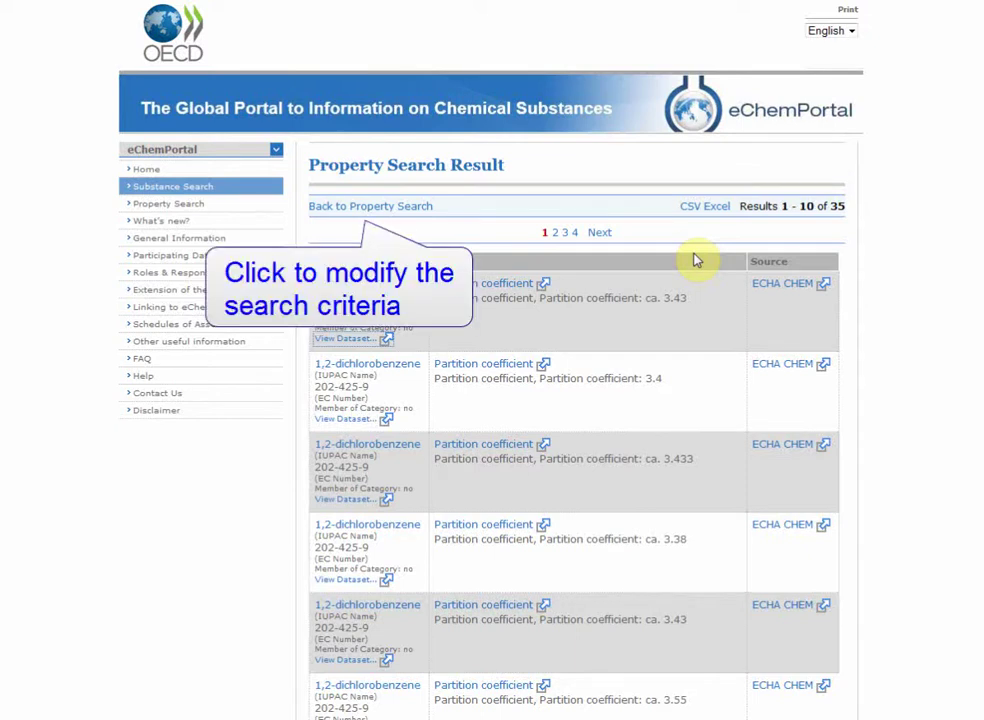
Step: Return to Property Search, reopen the Partition coefficient block, and show its Reliability options
{"action": "left_click", "coordinate": [410, 210]}
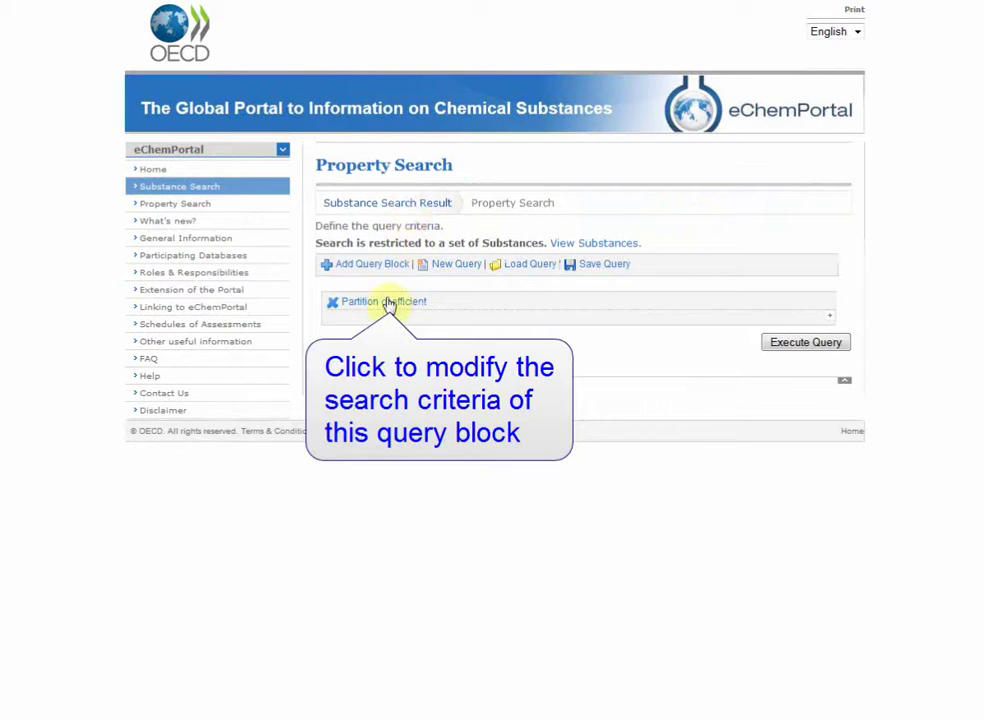
{"action": "left_click", "coordinate": [390, 303]}
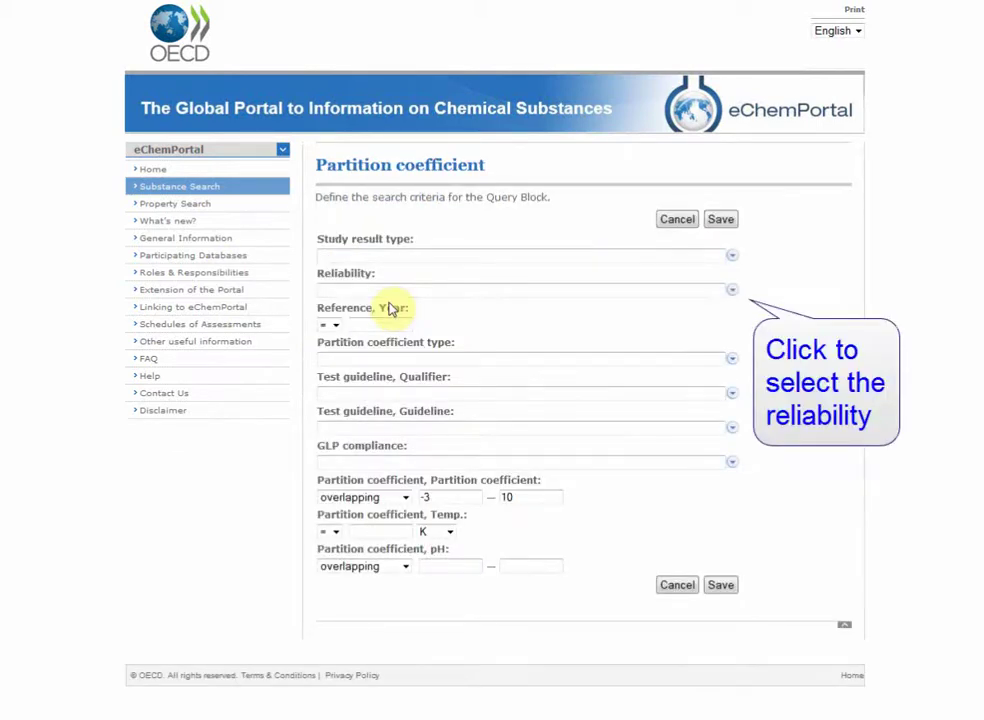
{"action": "left_click", "coordinate": [732, 289]}
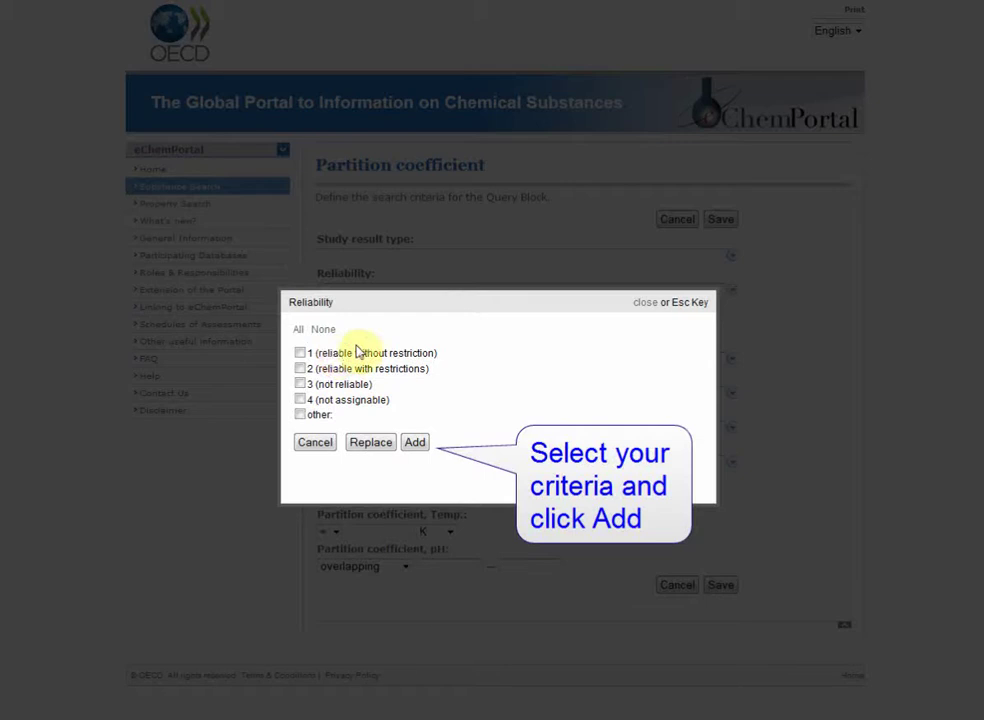
Step: Add reliability levels 1 and 2 to the Partition coefficient criteria and save
{"action": "left_click", "coordinate": [300, 353]}
{"action": "left_click", "coordinate": [300, 368]}
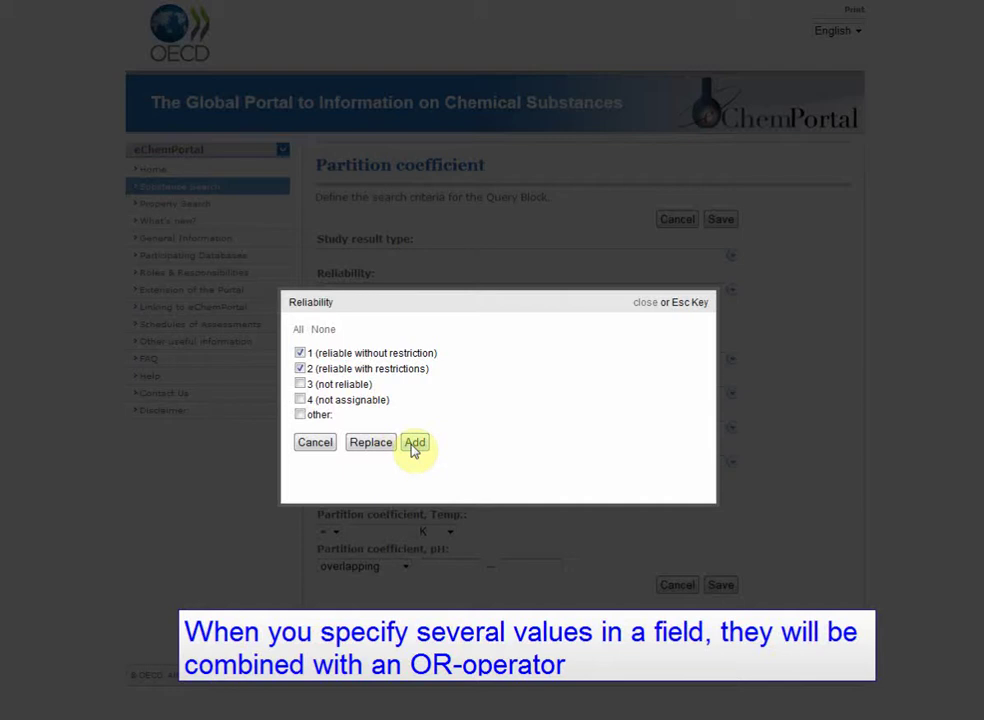
{"action": "left_click", "coordinate": [415, 446]}
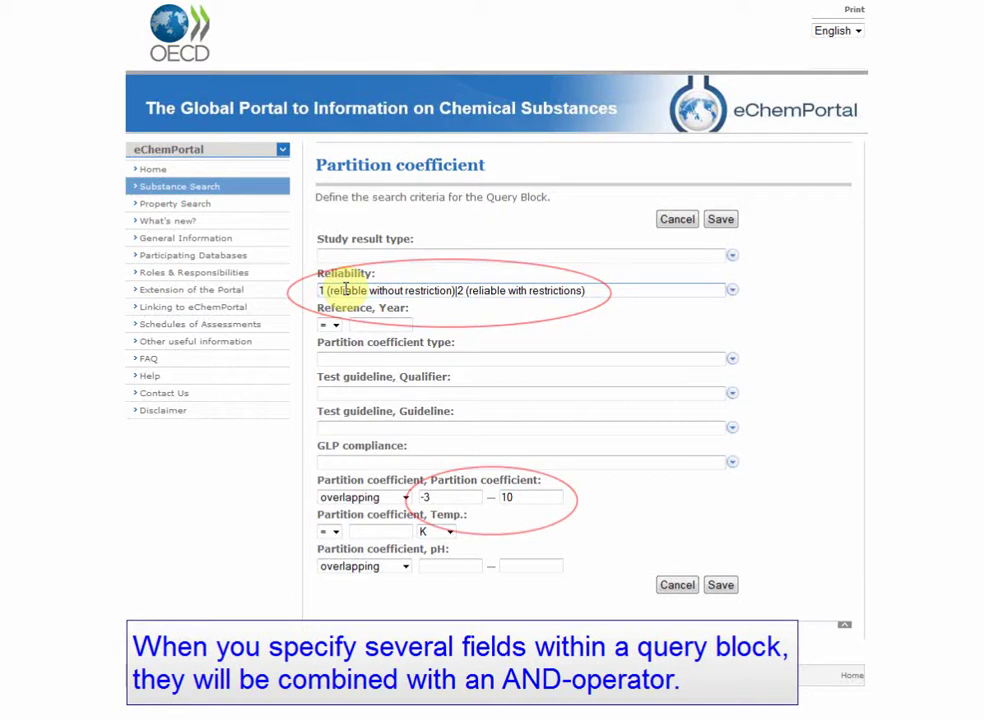
{"action": "left_click", "coordinate": [724, 589]}
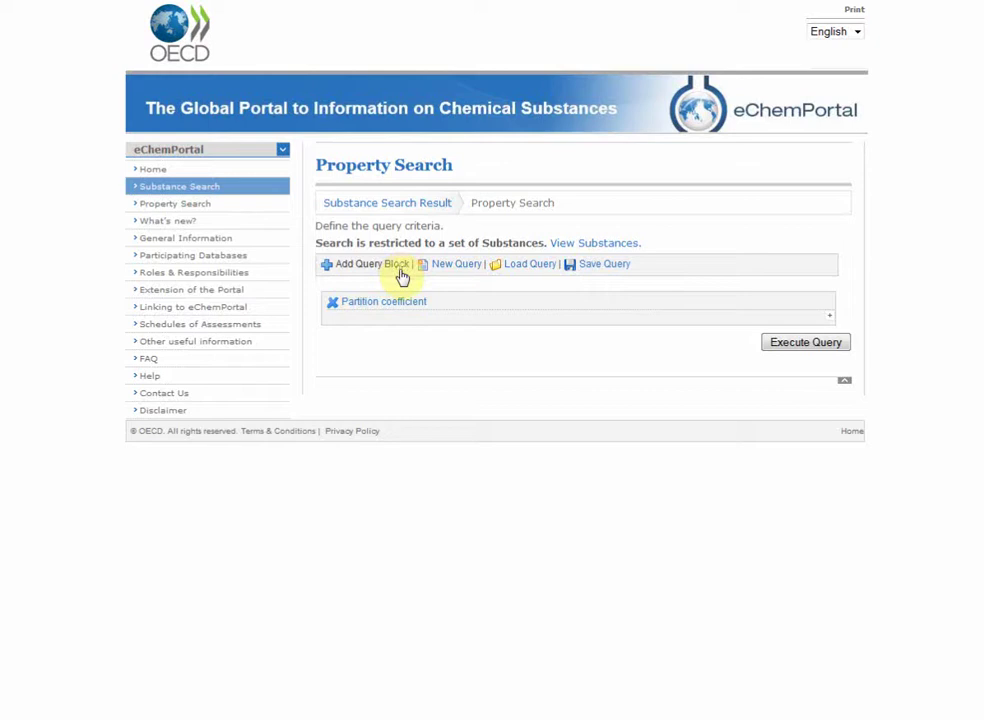
Step: Execute the refined query, returning 14 records rated reliability 2
{"action": "left_click", "coordinate": [797, 346]}
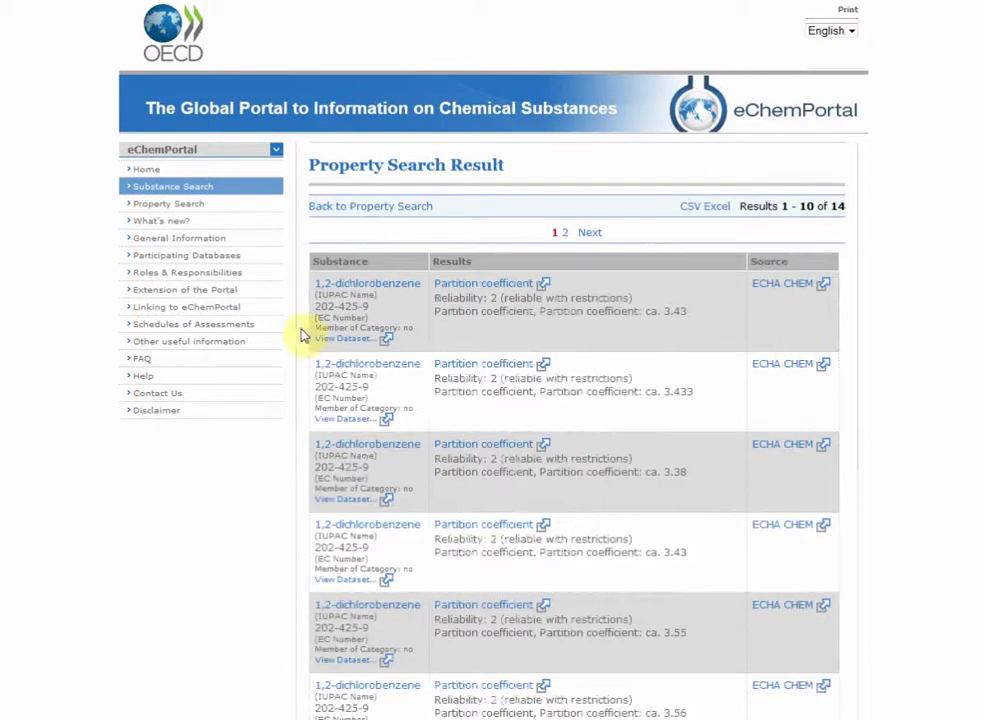